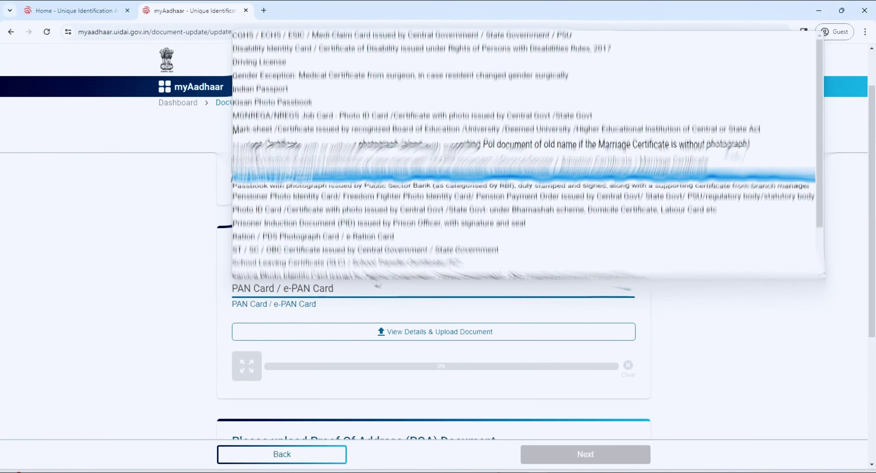
- Set the Proof Of Identity document type to the central or state government Photo ID Card/Certificate under Bhamashah scheme, and accept its document advisory
{"action": "scroll", "coordinate": [480, 106], "scroll_direction": "down", "scroll_amount": 3}
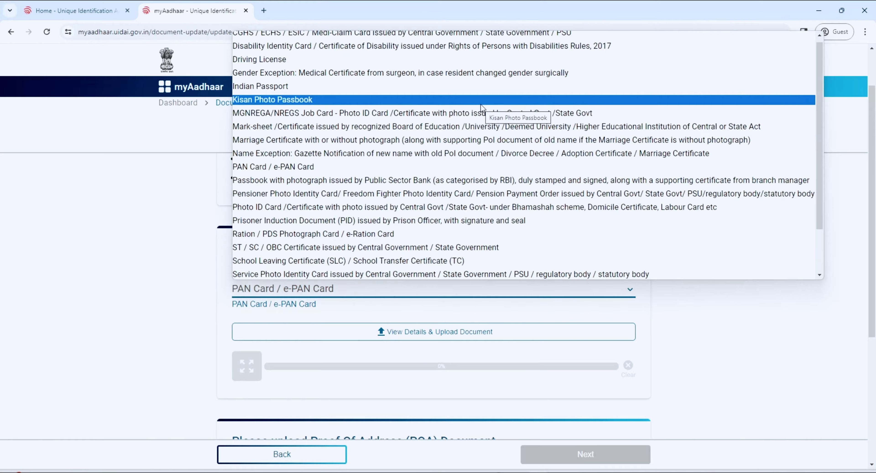
{"action": "scroll", "coordinate": [480, 107], "scroll_direction": "down", "scroll_amount": 2}
{"action": "scroll", "coordinate": [481, 107], "scroll_direction": "down", "scroll_amount": 2}
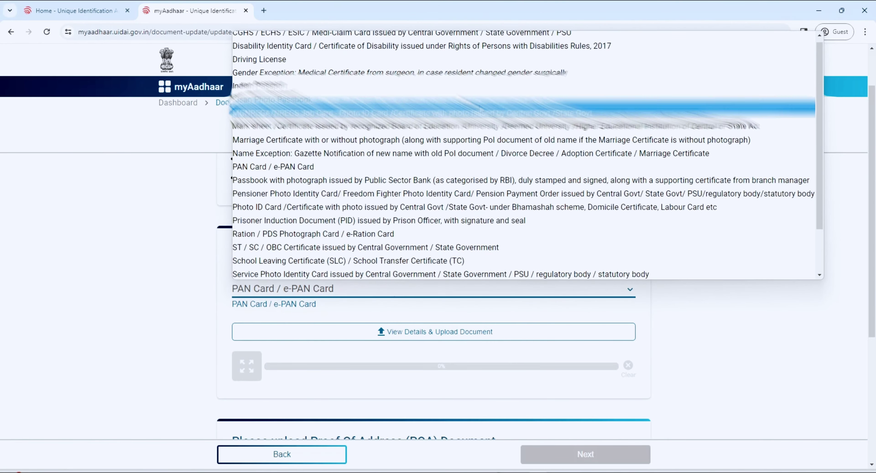
{"action": "scroll", "coordinate": [482, 108], "scroll_direction": "down", "scroll_amount": 2}
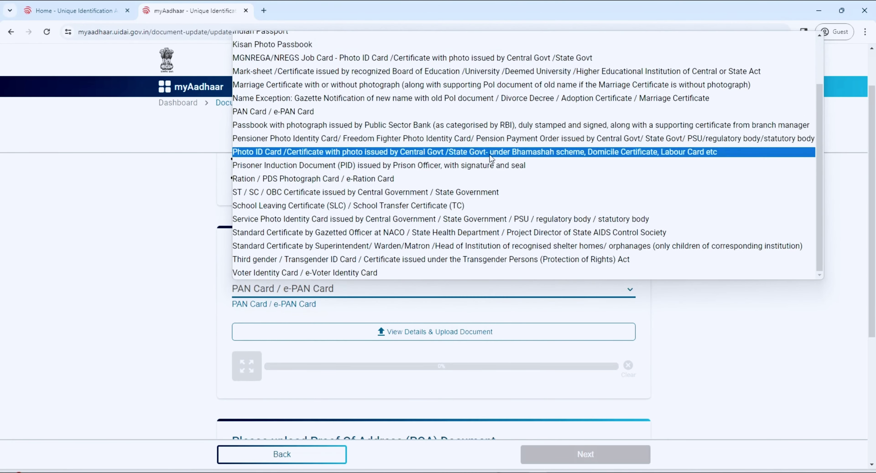
{"action": "scroll", "coordinate": [481, 115], "scroll_direction": "up", "scroll_amount": 2}
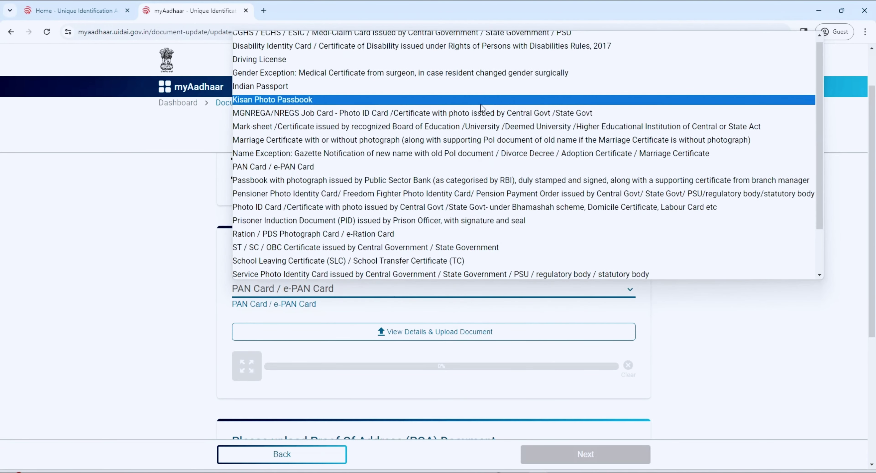
{"action": "scroll", "coordinate": [481, 102], "scroll_direction": "down", "scroll_amount": 4}
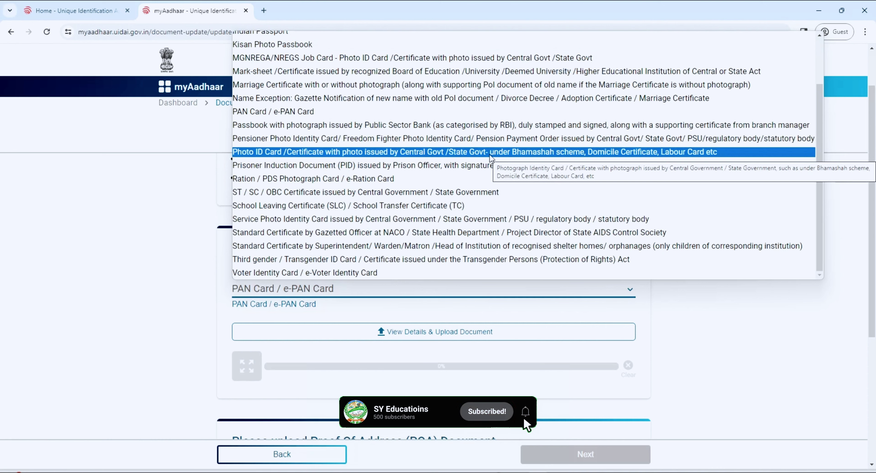
{"action": "left_click", "coordinate": [489, 154]}
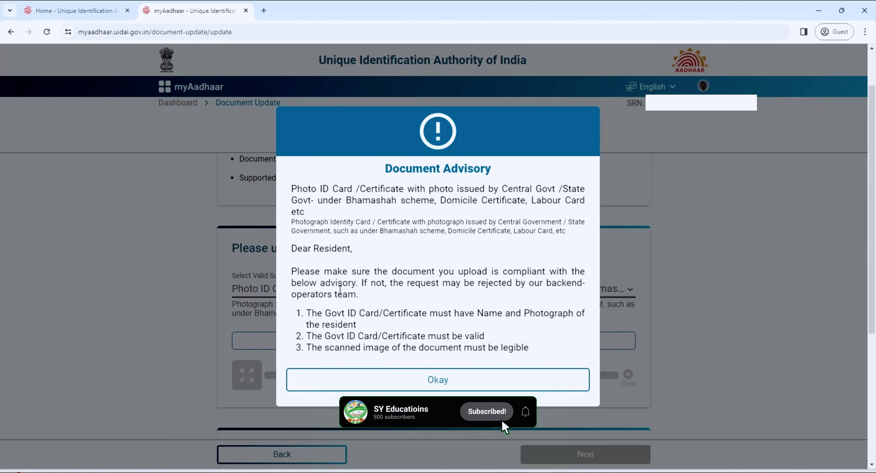
{"action": "left_click", "coordinate": [332, 380]}
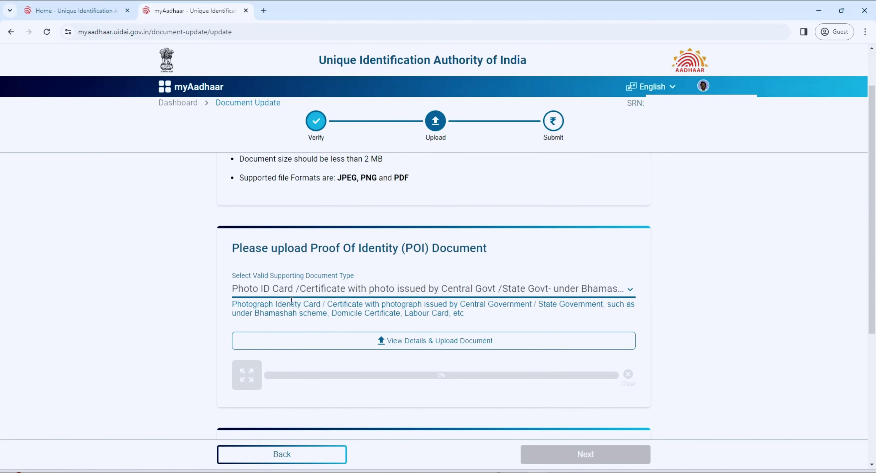
- Upload the scanned identity document from the Desktop folder as the Proof Of Identity
{"action": "left_click", "coordinate": [312, 341]}
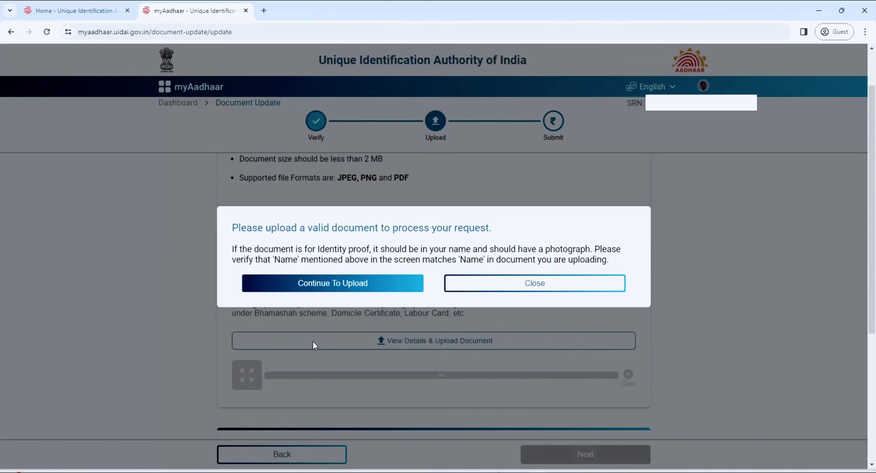
{"action": "left_click", "coordinate": [348, 290]}
{"action": "scroll", "coordinate": [229, 130], "scroll_direction": "down", "scroll_amount": 3}
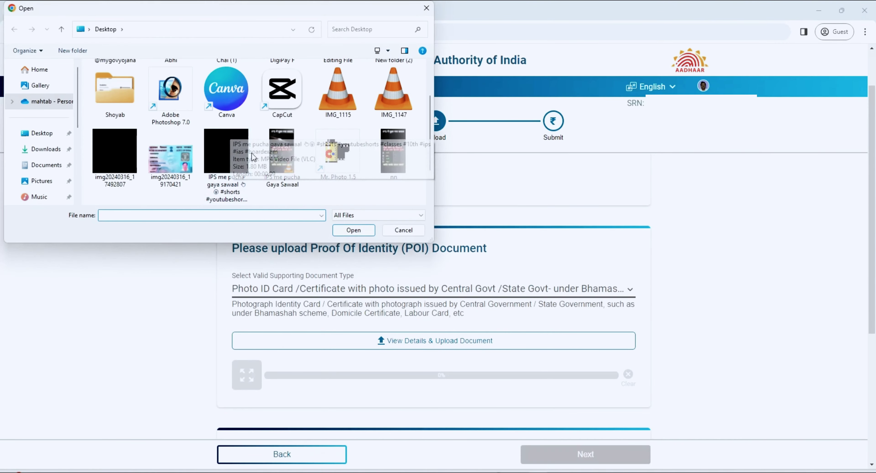
{"action": "double_click", "coordinate": [192, 168]}
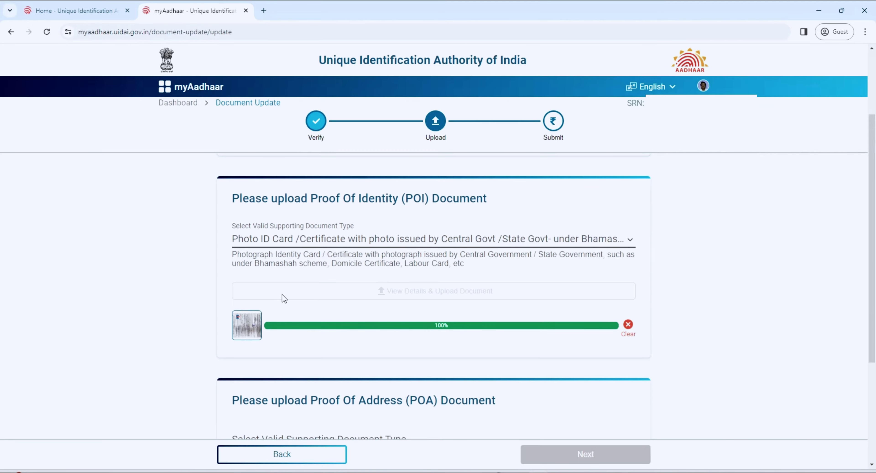
- Set the Proof Of Address document type to the government-issued Photo ID Card/Certificate including Domicile Certificate and Labour Card, and accept its document advisory
{"action": "scroll", "coordinate": [282, 289], "scroll_direction": "down", "scroll_amount": 3}
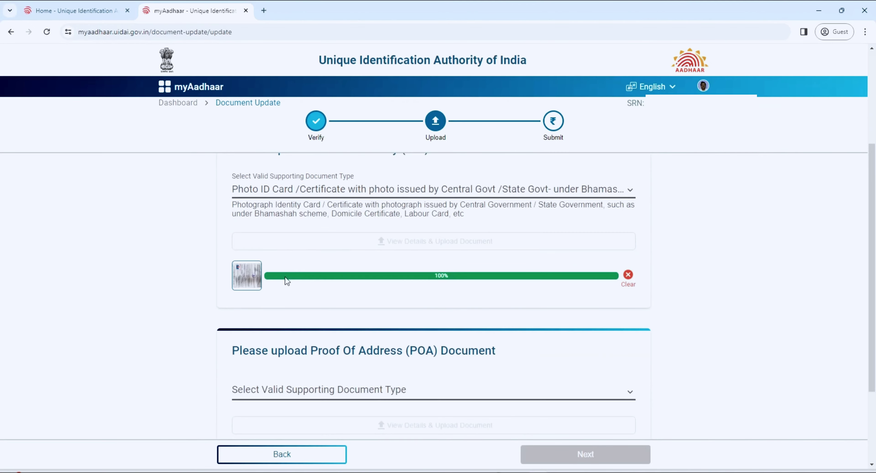
{"action": "scroll", "coordinate": [282, 328], "scroll_direction": "down", "scroll_amount": 2}
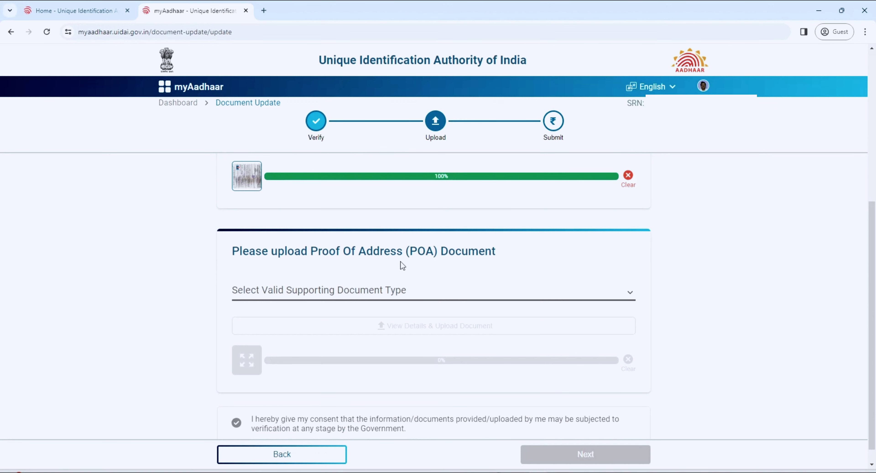
{"action": "scroll", "coordinate": [374, 272], "scroll_direction": "down", "scroll_amount": 1}
{"action": "left_click", "coordinate": [323, 277]}
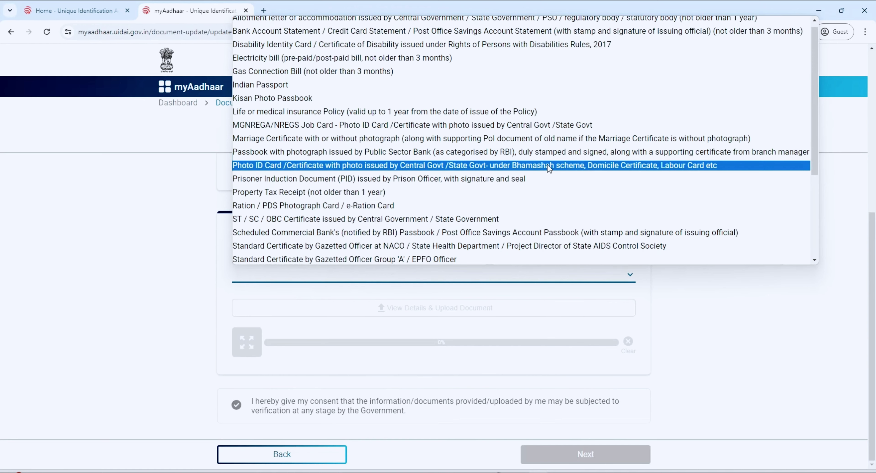
{"action": "left_click", "coordinate": [449, 166]}
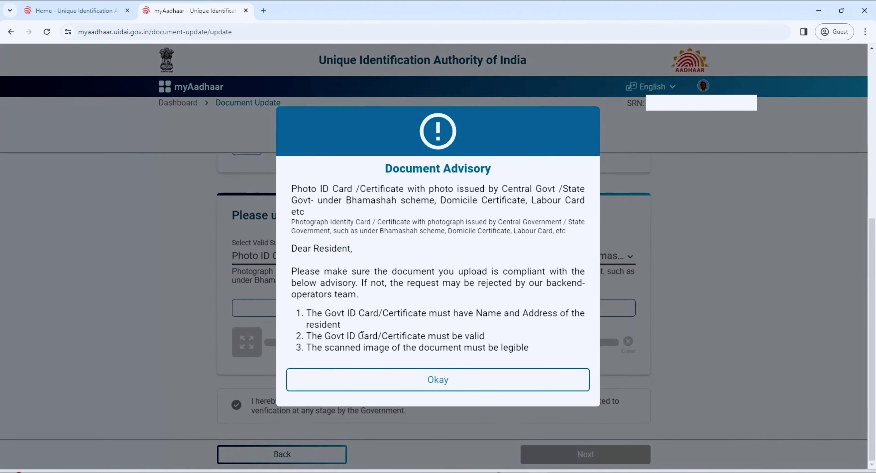
{"action": "left_click", "coordinate": [353, 379]}
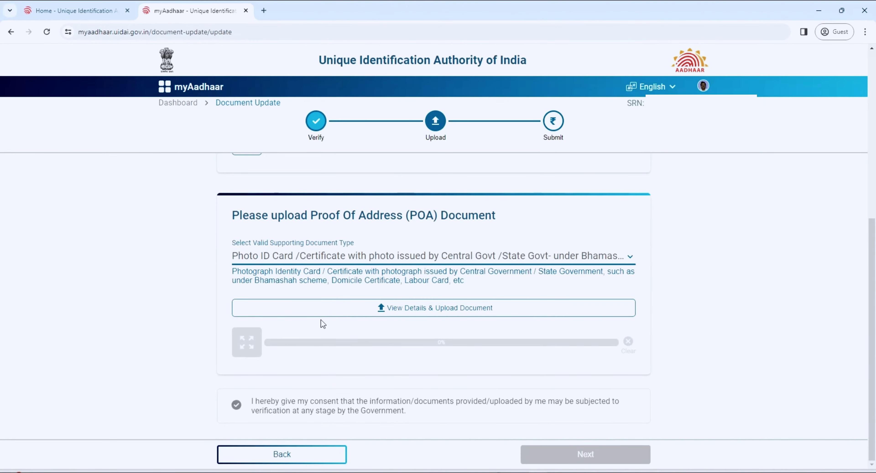
- Upload the PDF file named PFD from the Desktop folder as the Proof Of Address document
{"action": "left_click", "coordinate": [304, 315]}
{"action": "left_click", "coordinate": [304, 283]}
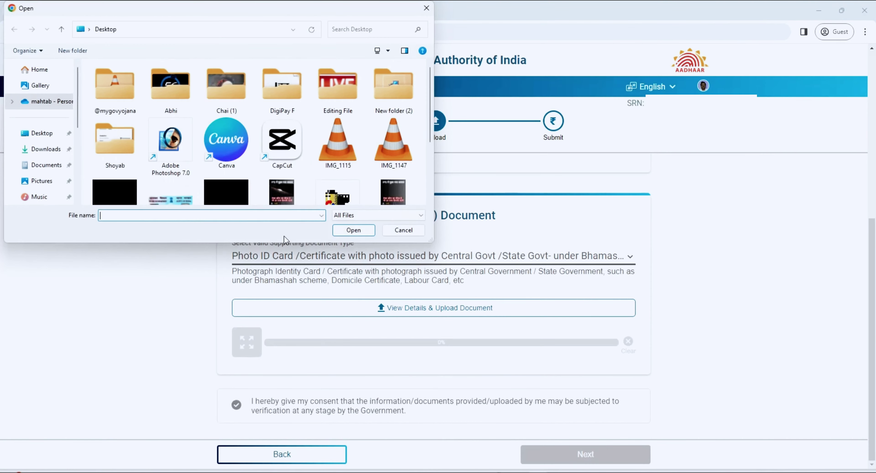
{"action": "scroll", "coordinate": [189, 166], "scroll_direction": "down", "scroll_amount": 2}
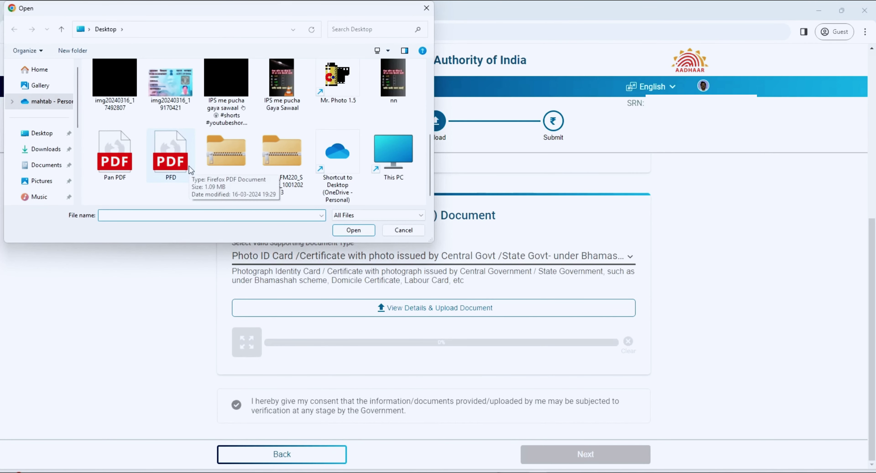
{"action": "double_click", "coordinate": [189, 166]}
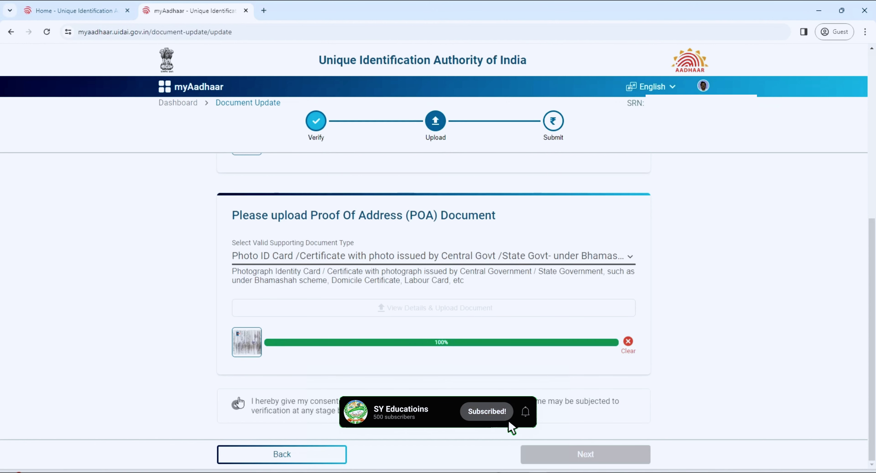
- Give consent to verification of the uploaded documents and proceed with the update request
{"action": "left_click", "coordinate": [237, 404]}
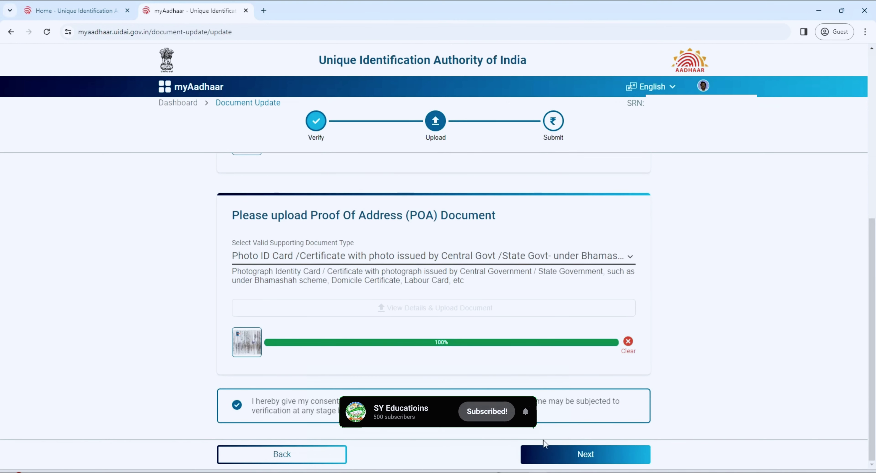
{"action": "left_click", "coordinate": [556, 461]}
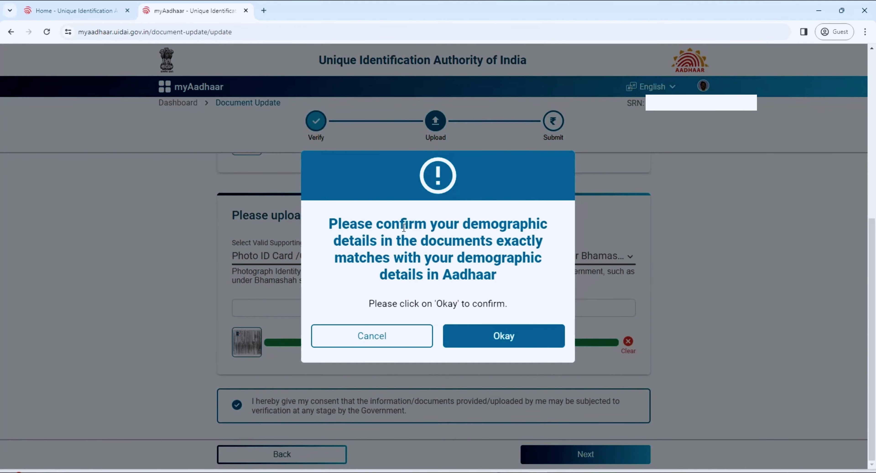
- Review the demographic match notice and confirm that the details in the documents match those in Aadhaar
{"action": "left_click_drag", "start_coordinate": [506, 258], "coordinate": [527, 293]}
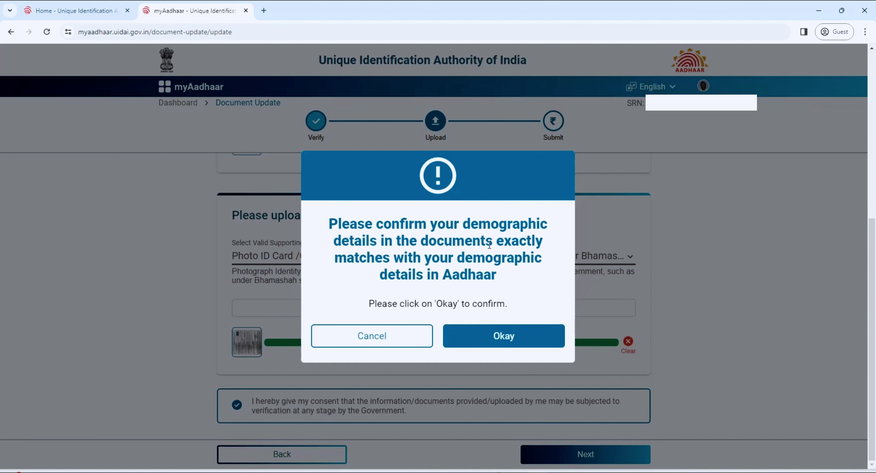
{"action": "left_click_drag", "start_coordinate": [507, 258], "coordinate": [523, 302]}
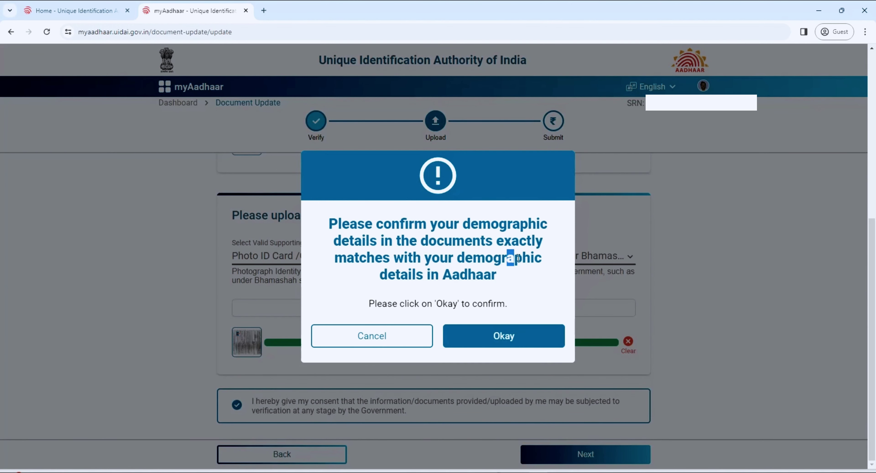
{"action": "left_click_drag", "start_coordinate": [506, 257], "coordinate": [521, 323]}
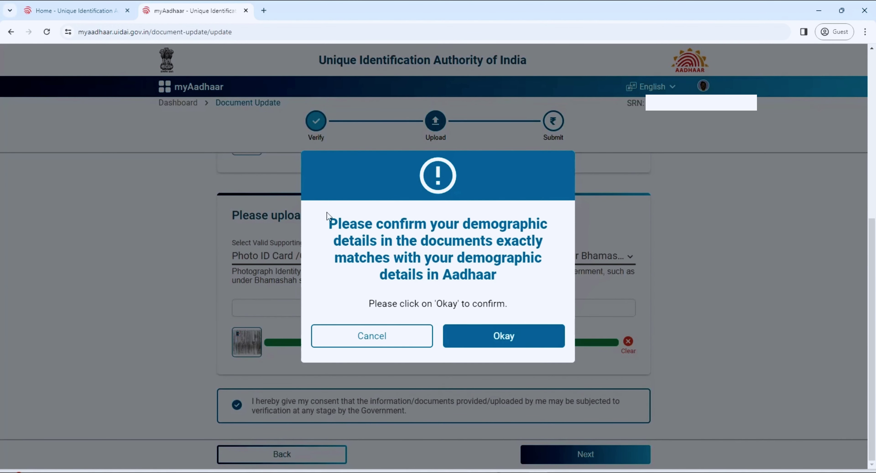
{"action": "left_click_drag", "start_coordinate": [506, 257], "coordinate": [521, 337]}
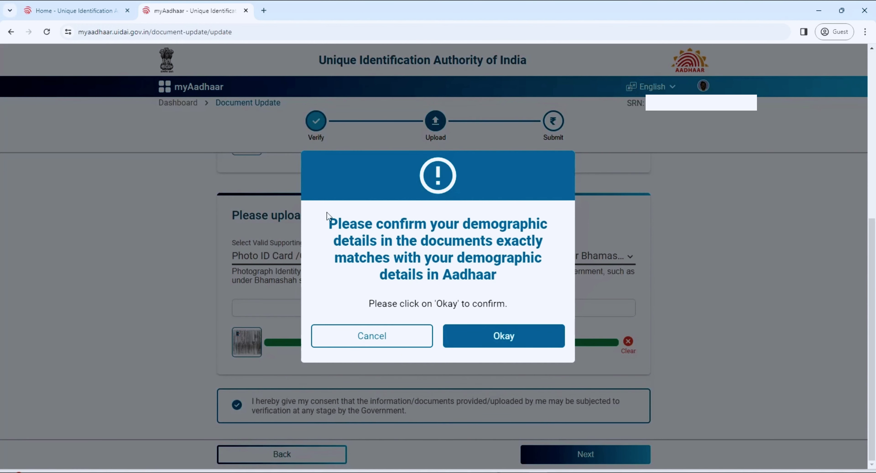
{"action": "left_click_drag", "start_coordinate": [506, 258], "coordinate": [528, 277]}
{"action": "left_click_drag", "start_coordinate": [506, 258], "coordinate": [527, 293]}
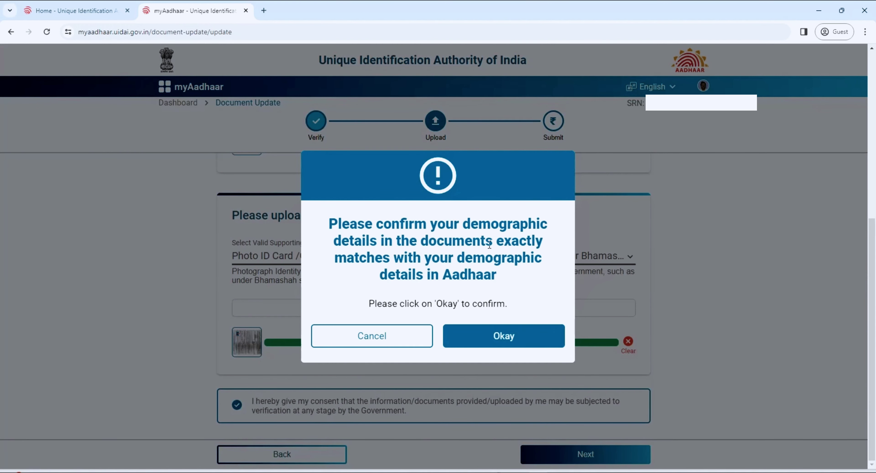
{"action": "left_click_drag", "start_coordinate": [507, 258], "coordinate": [523, 309]}
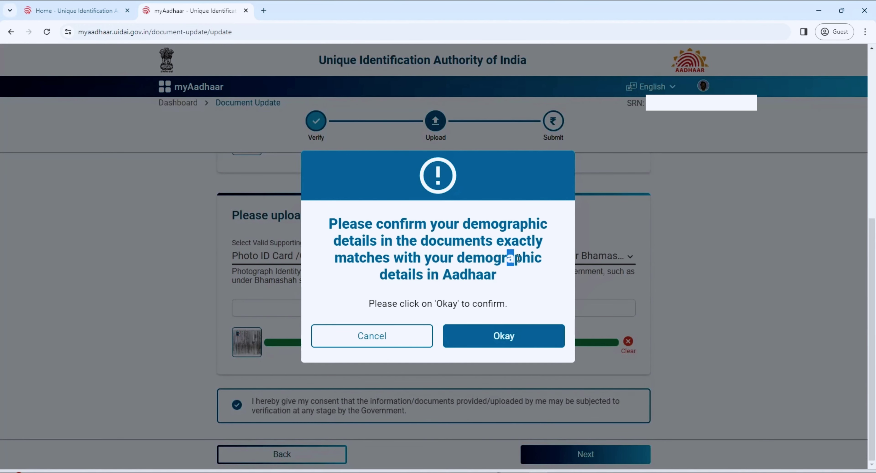
{"action": "left_click_drag", "start_coordinate": [506, 258], "coordinate": [523, 324]}
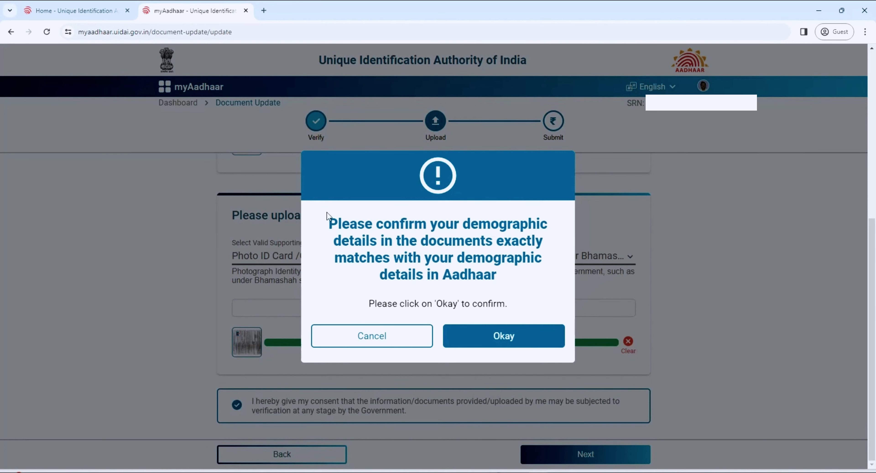
{"action": "left_click_drag", "start_coordinate": [507, 257], "coordinate": [521, 336]}
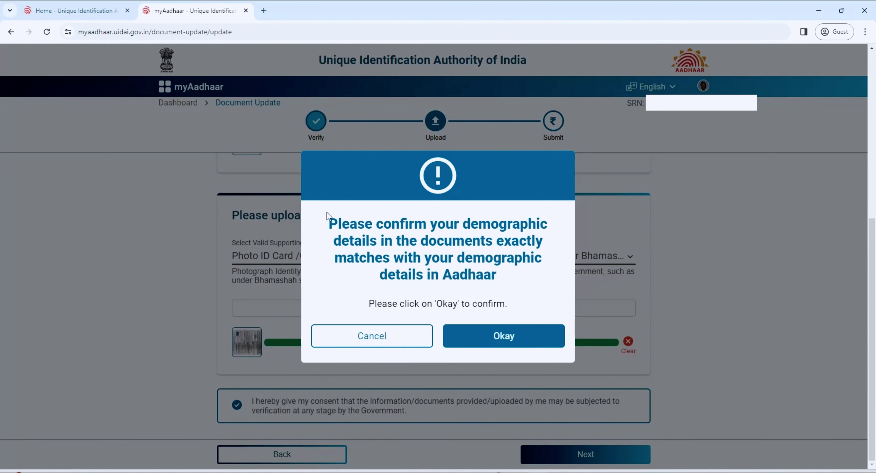
{"action": "left_click_drag", "start_coordinate": [507, 257], "coordinate": [523, 276]}
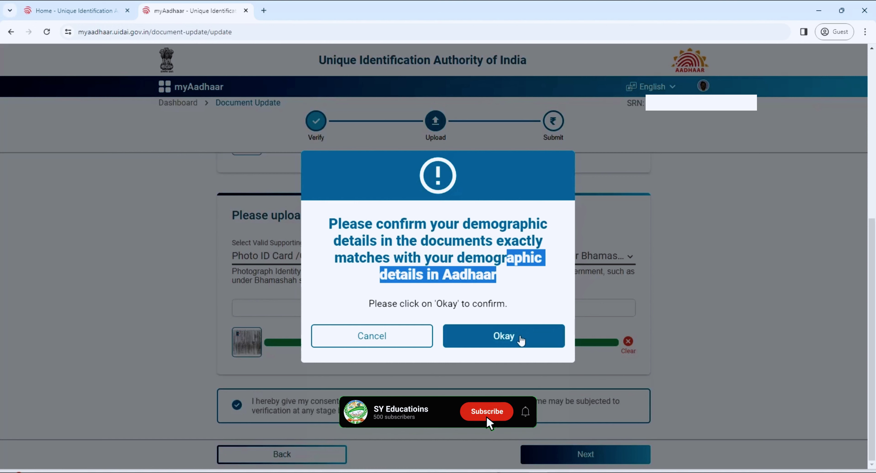
{"action": "left_click", "coordinate": [520, 340]}
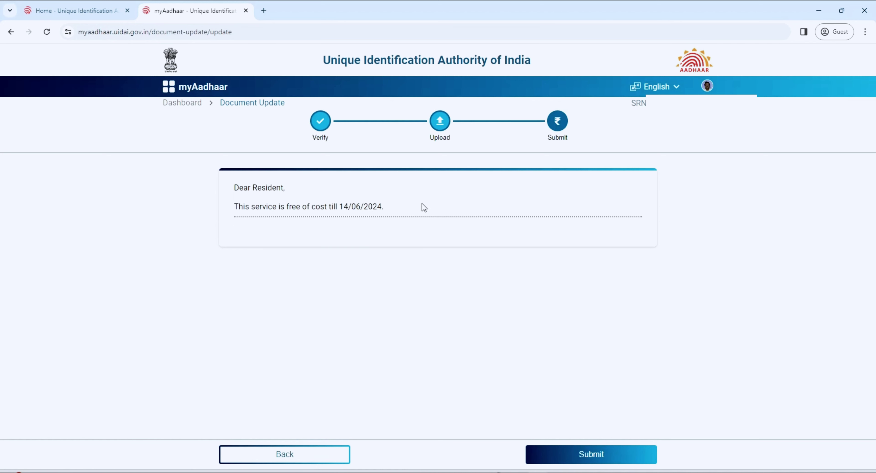
- Read the notice to the resident about the service's cost before submission
{"action": "left_click_drag", "start_coordinate": [226, 190], "coordinate": [384, 209]}
{"action": "left_click", "coordinate": [436, 219]}
{"action": "left_click", "coordinate": [404, 208]}
{"action": "key", "text": "Print"}
{"action": "key", "text": "Escape"}
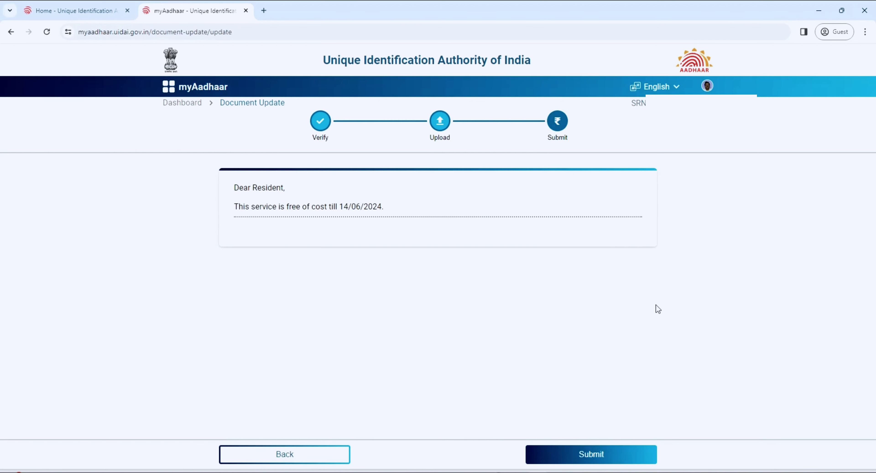